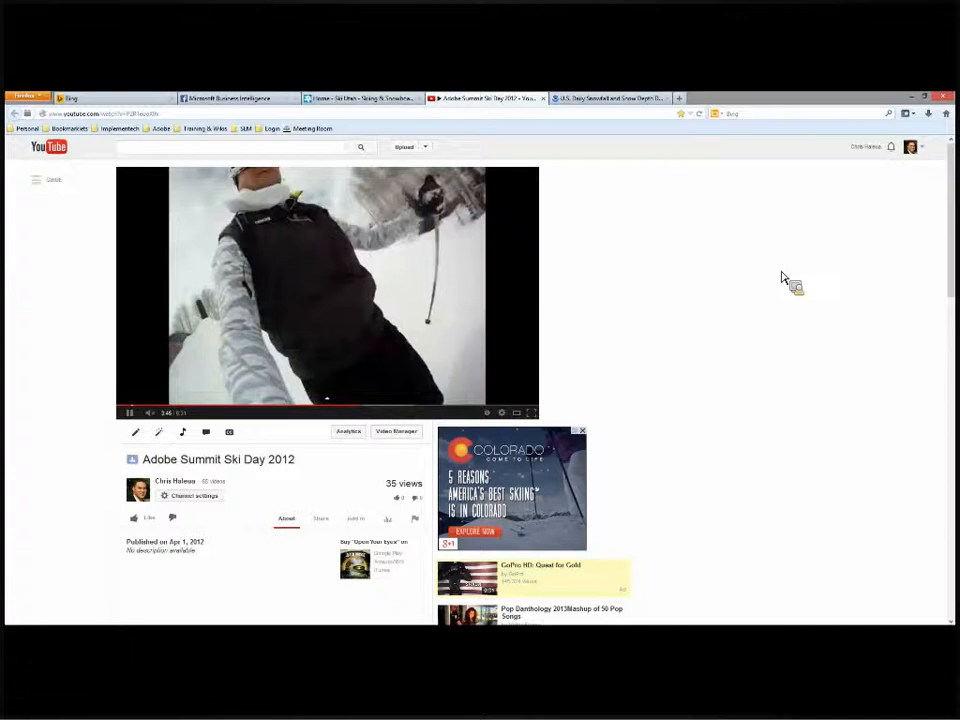
- Pause the ski video and load the January 2014 snowfall data from NOAA's daily snowfall and snow depth page
{"action": "left_click", "coordinate": [131, 414]}
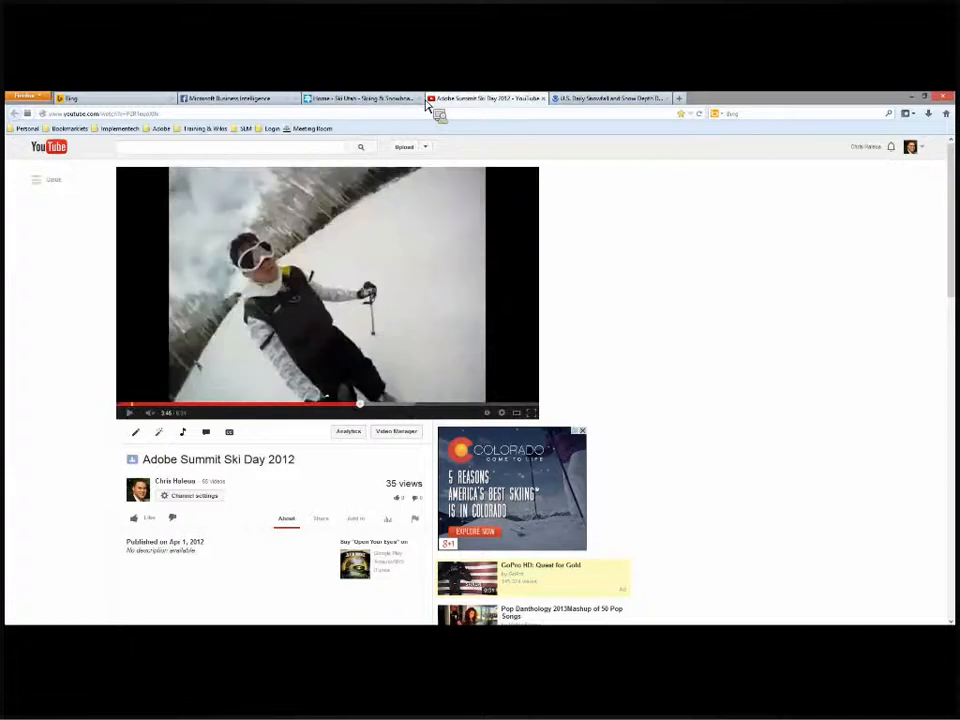
{"action": "left_click", "coordinate": [612, 98]}
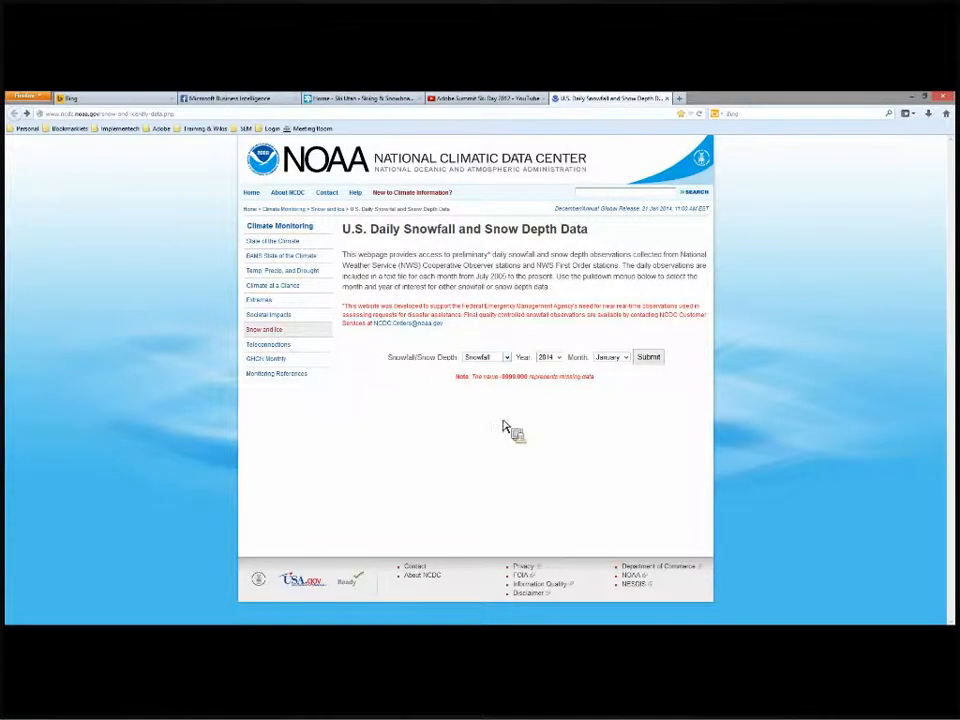
{"action": "left_click", "coordinate": [558, 358]}
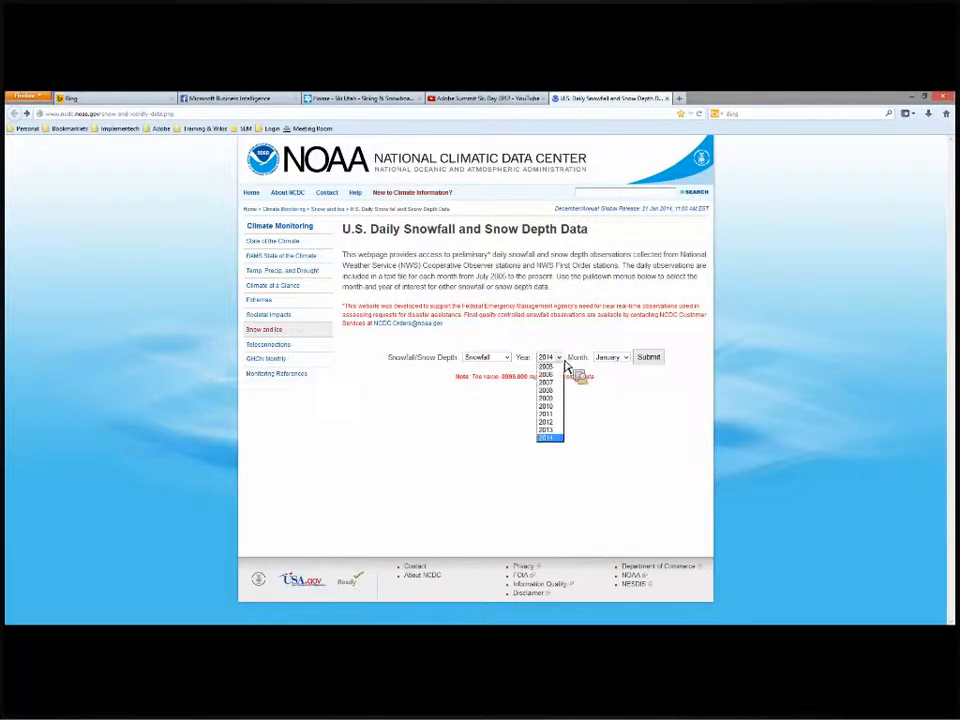
{"action": "left_click", "coordinate": [638, 382]}
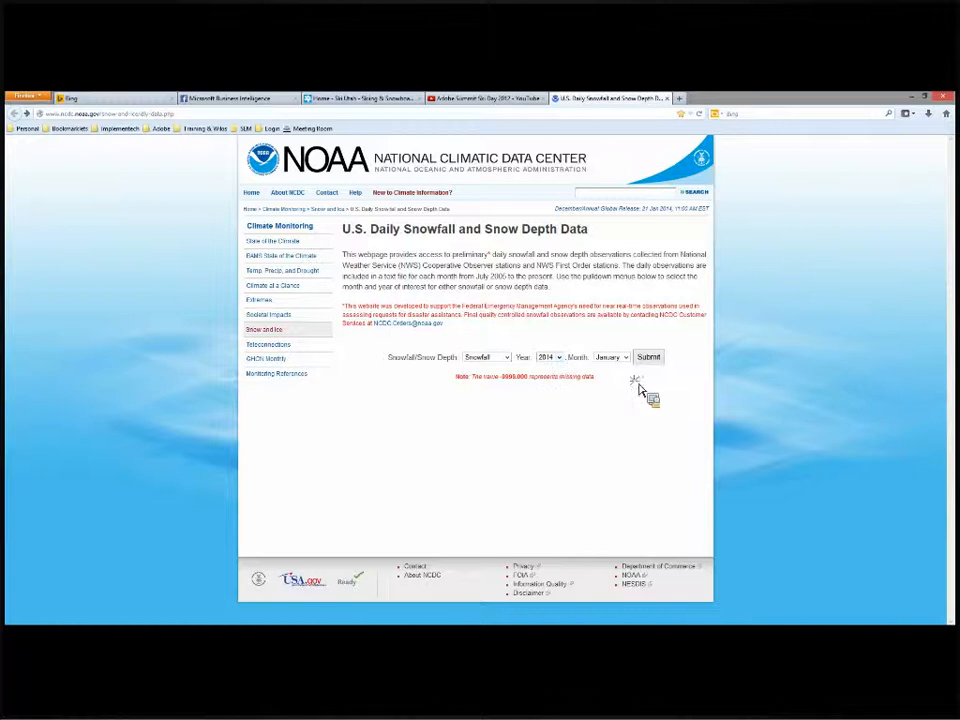
{"action": "left_click", "coordinate": [649, 358]}
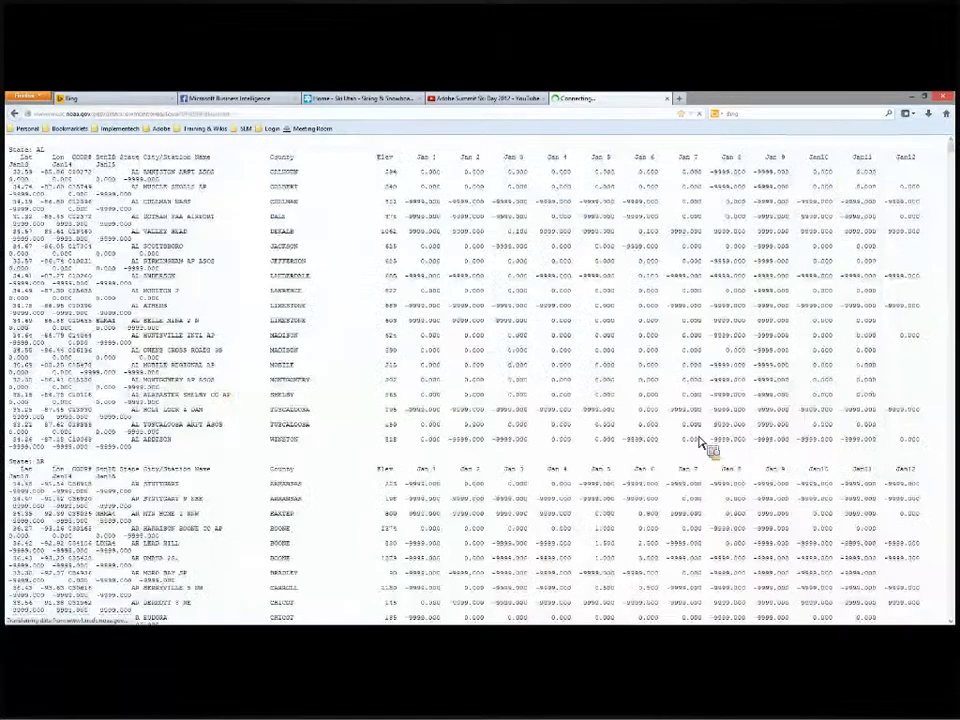
{"action": "left_click_drag", "start_coordinate": [400, 185], "coordinate": [672, 478]}
{"action": "left_click", "coordinate": [495, 228]}
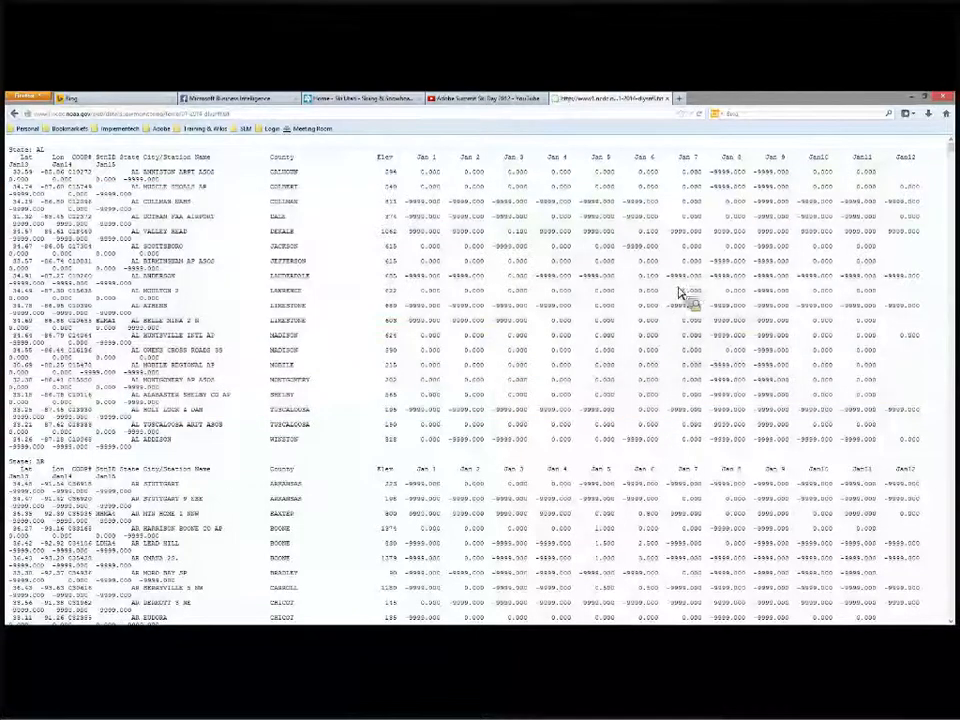
- Switch to the Snow-Combined workbook in Excel and open its Snow sheet
{"action": "key", "text": "alt+Tab"}
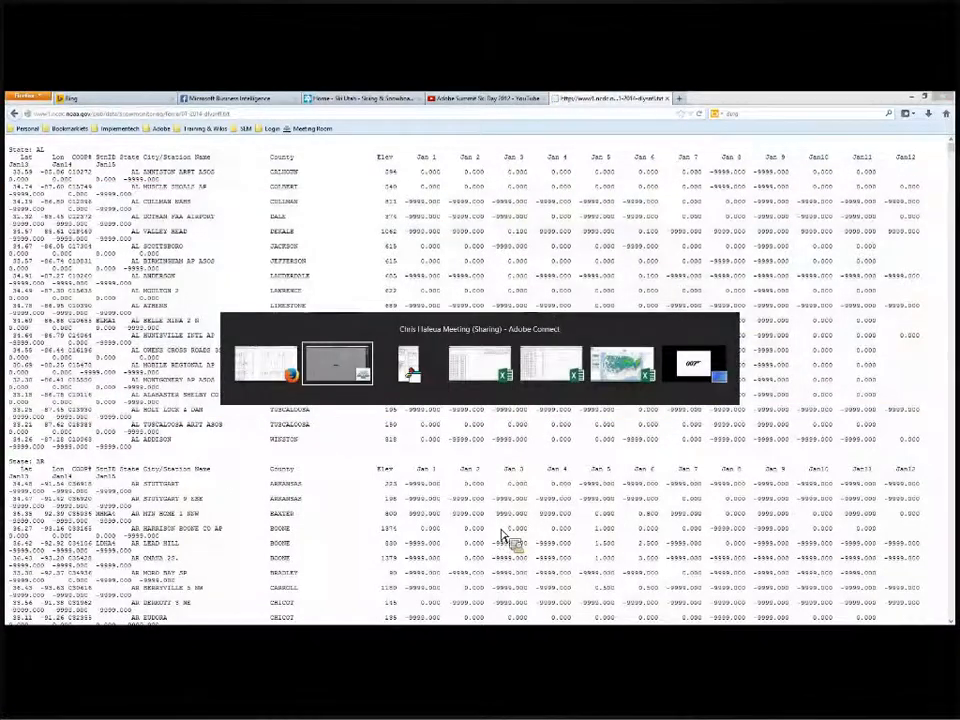
{"action": "key", "text": "alt+Tab"}
{"action": "key", "text": "alt+Tab"}
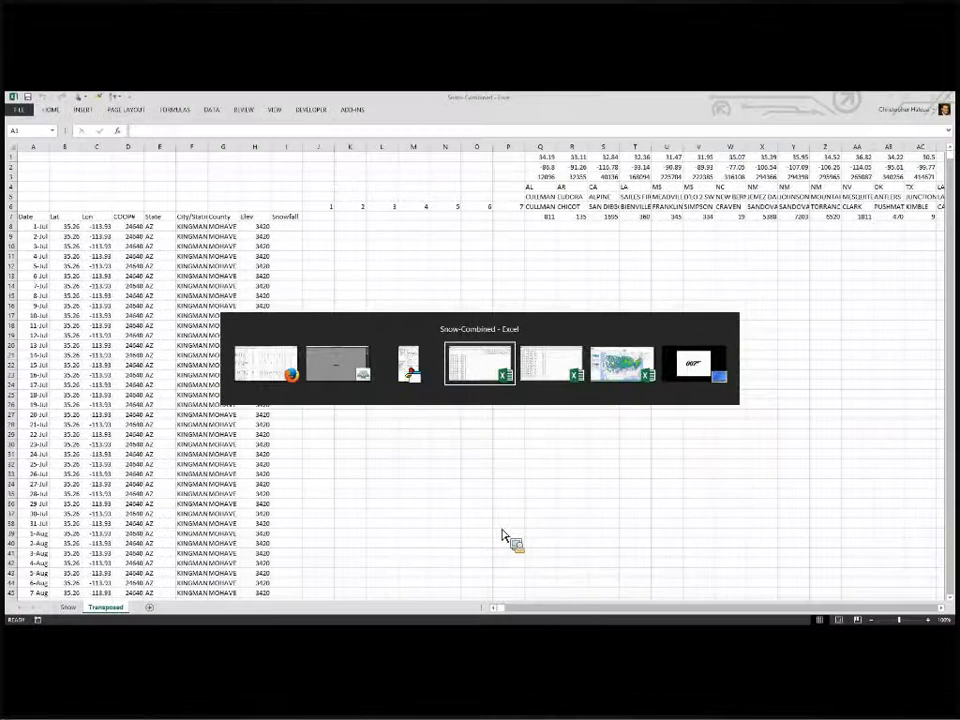
{"action": "key", "text": "alt+Tab"}
{"action": "key", "text": "alt+Tab"}
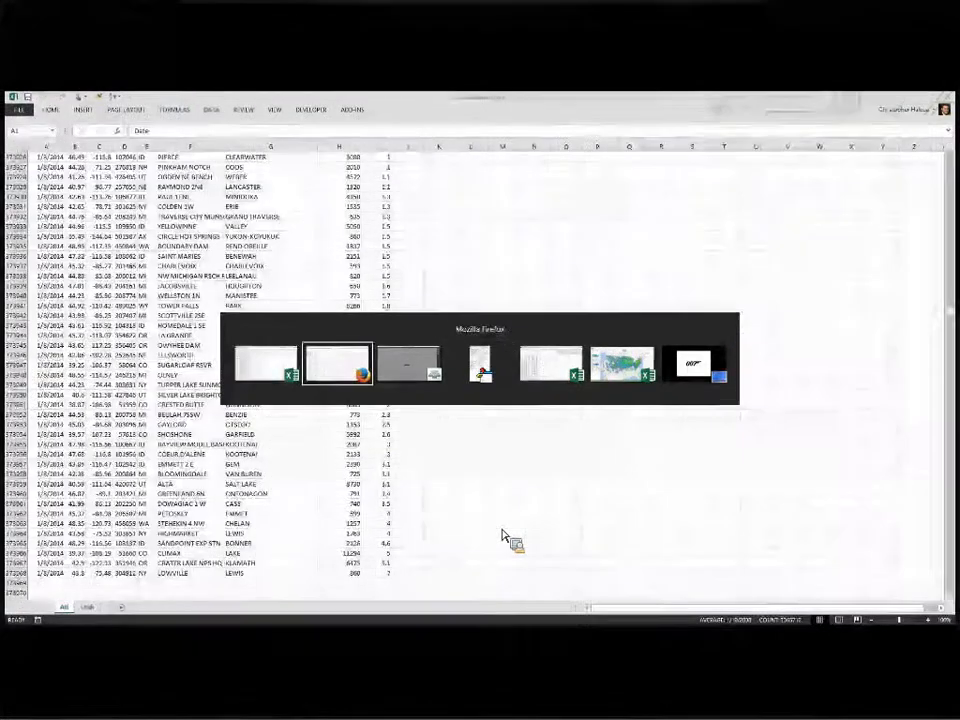
{"action": "key", "text": "alt+Tab"}
{"action": "key", "text": "alt+Tab"}
{"action": "key", "text": "alt+Tab"}
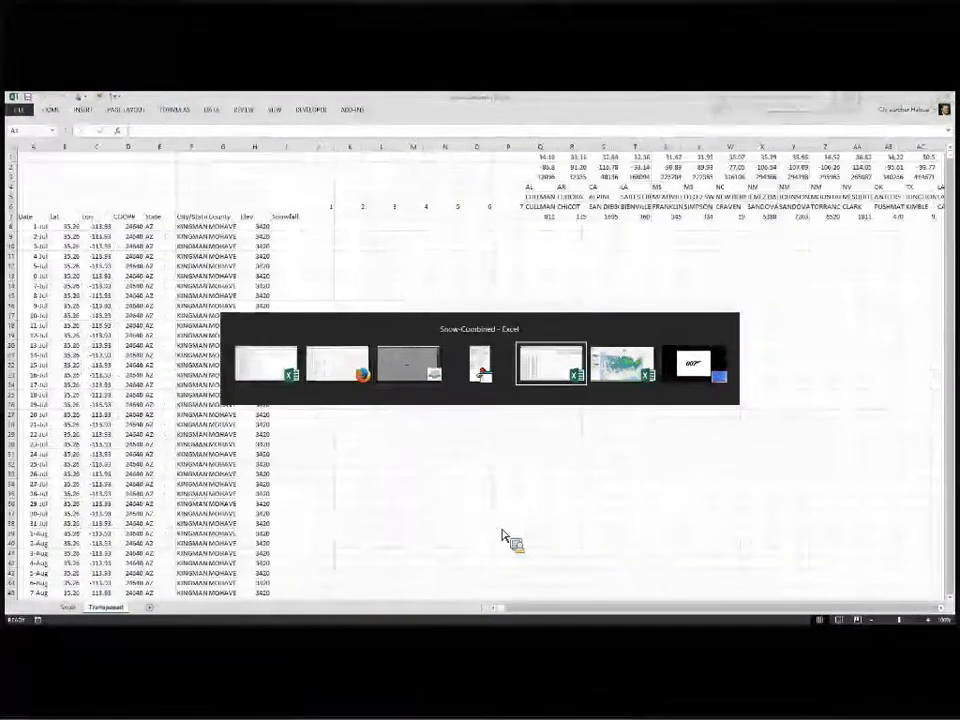
{"action": "left_click", "coordinate": [67, 607]}
- Examine the extent of the Snow sheet's station rows and its daily snowfall columns through late October
{"action": "left_click", "coordinate": [212, 316]}
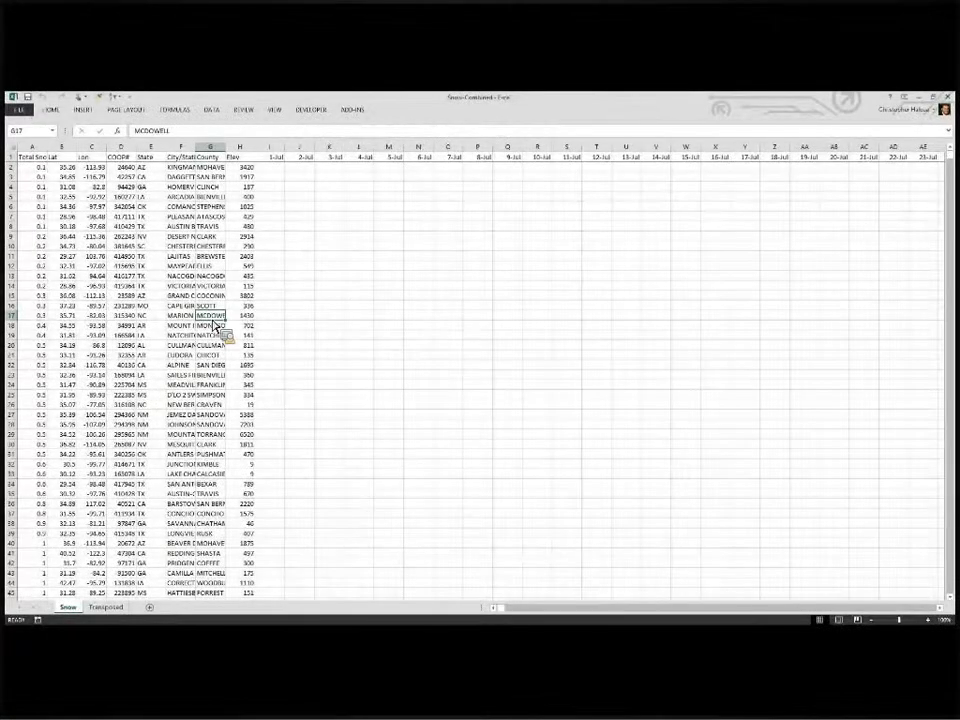
{"action": "key", "text": "ctrl+Down"}
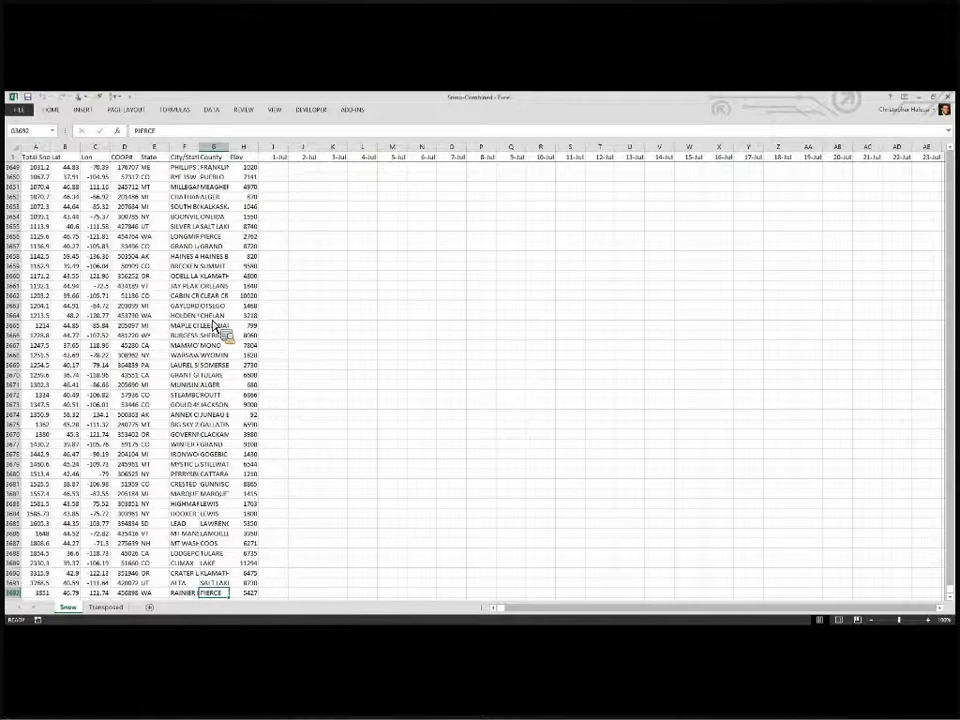
{"action": "key", "text": "ctrl+Right"}
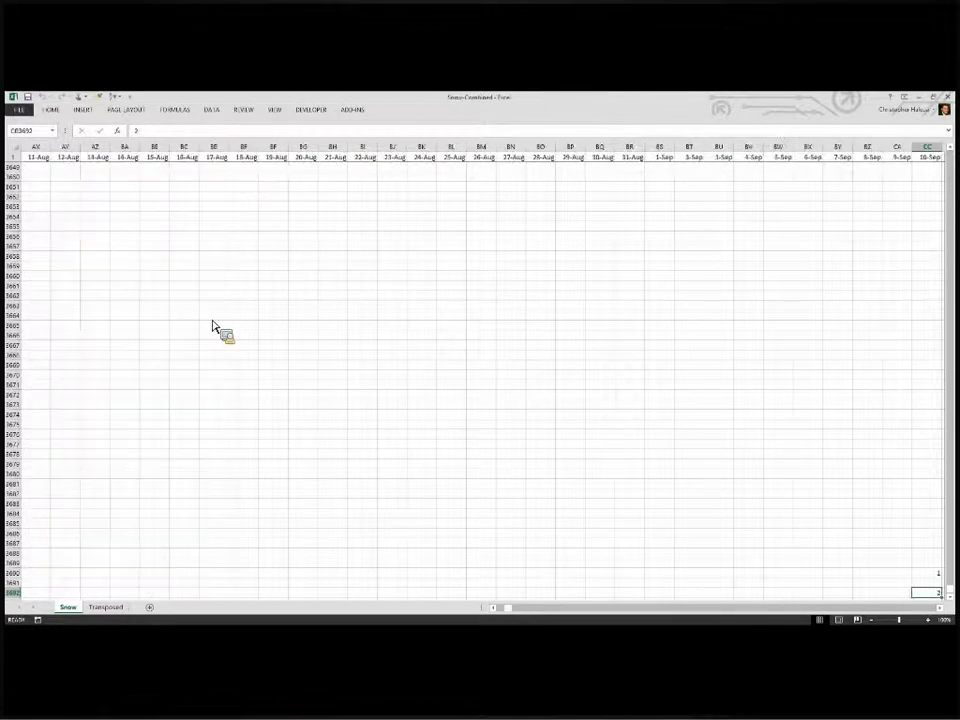
{"action": "key", "text": "Right"}
{"action": "key", "text": "Right"}
{"action": "key", "text": "Right"}
{"action": "key", "text": "Right"}
{"action": "key", "text": "Right"}
{"action": "key", "text": "Right"}
{"action": "key", "text": "Right"}
{"action": "key", "text": "Right"}
{"action": "key", "text": "Right"}
{"action": "key", "text": "Right"}
{"action": "key", "text": "Right"}
{"action": "key", "text": "Right"}
{"action": "key", "text": "Right"}
{"action": "key", "text": "Right"}
{"action": "key", "text": "Right"}
{"action": "key", "text": "Right"}
{"action": "key", "text": "Right"}
{"action": "key", "text": "Right"}
{"action": "key", "text": "Right"}
{"action": "key", "text": "Right"}
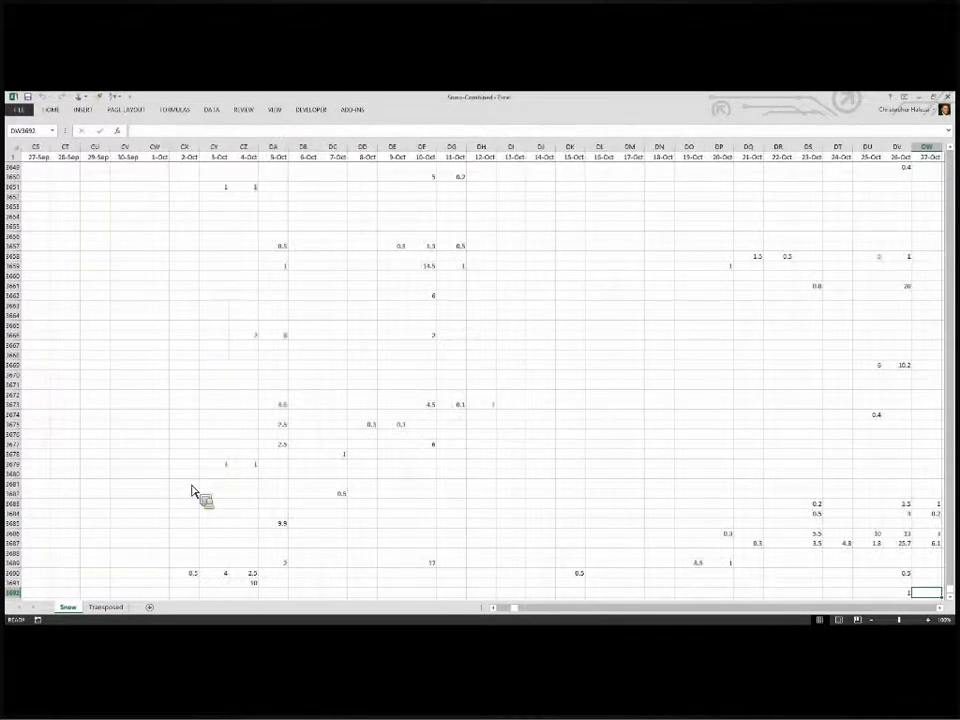
- Show the Transposed sheet of Snow-Combined and switch to Macro1 in the Visual Basic editor beside it
{"action": "left_click", "coordinate": [108, 608]}
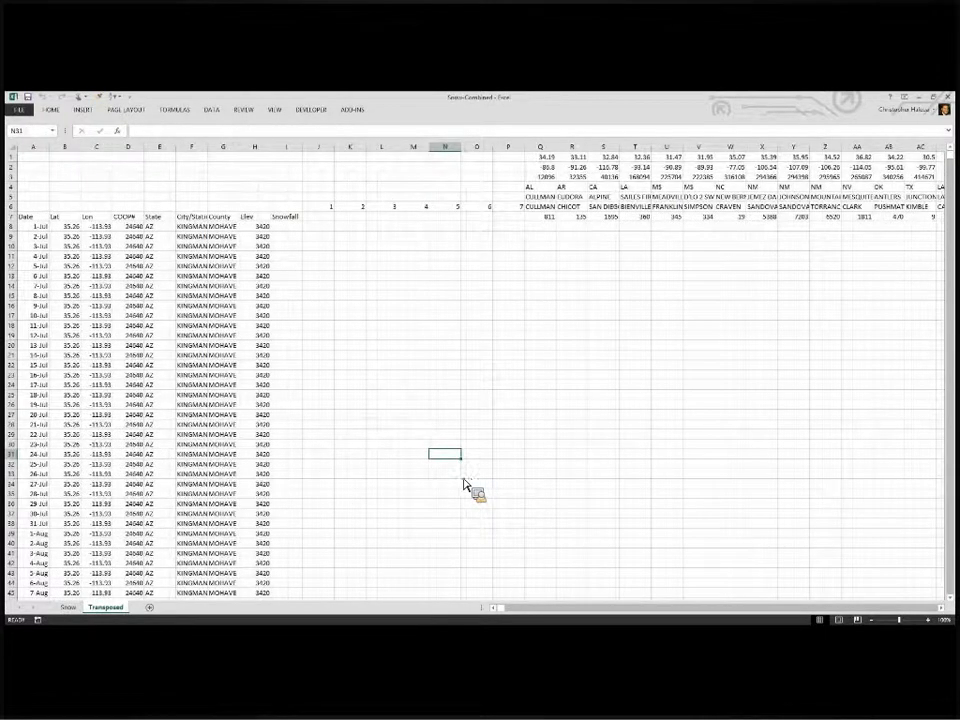
{"action": "key", "text": "alt+Tab"}
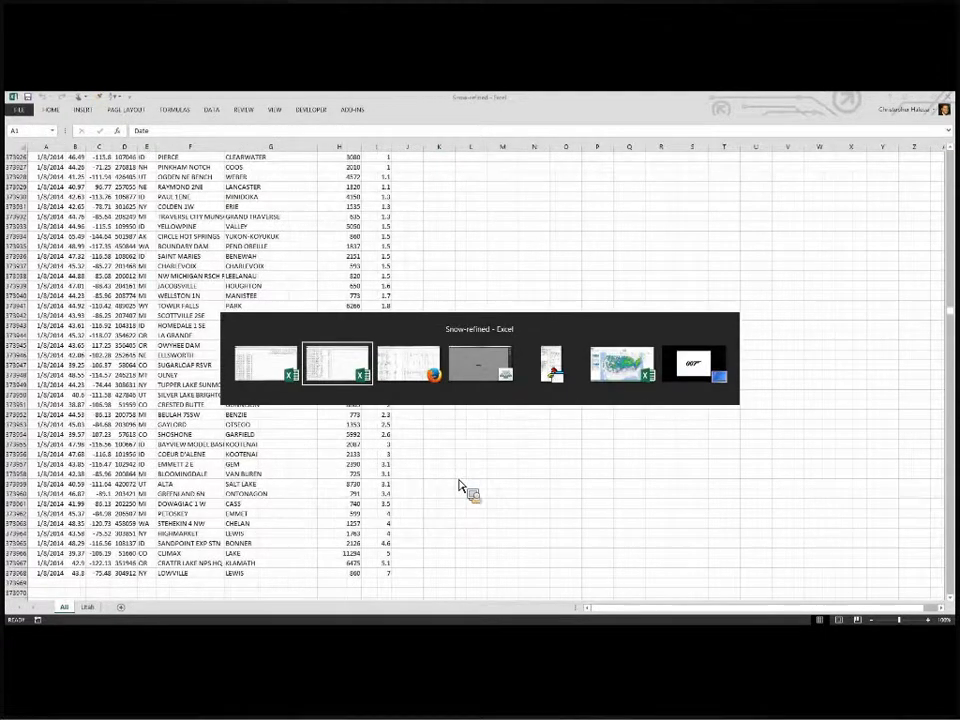
{"action": "key", "text": "alt+Tab"}
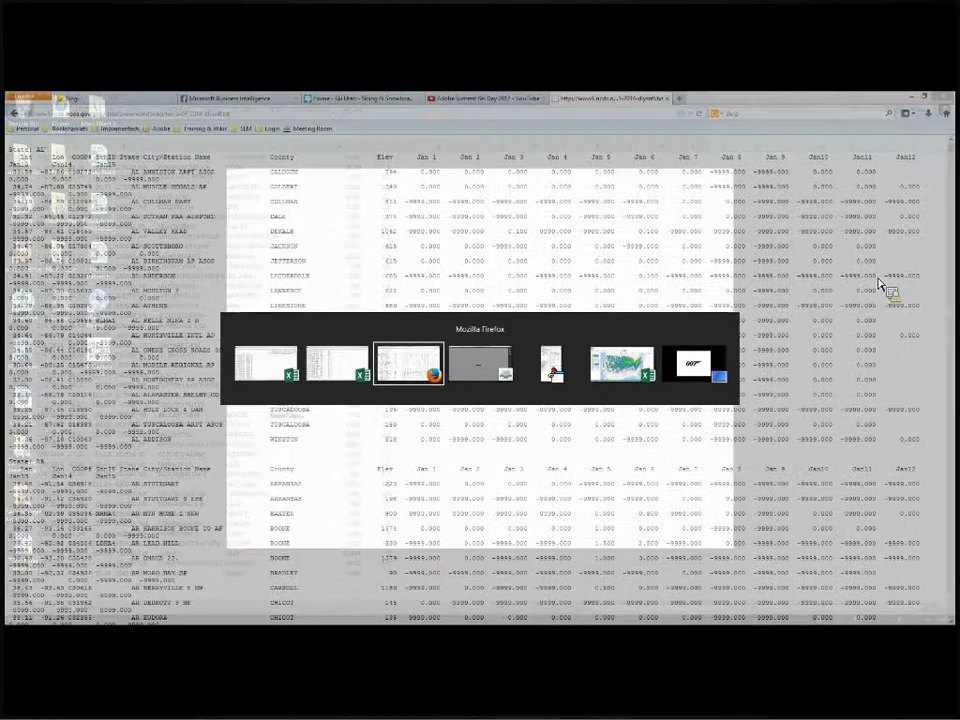
{"action": "key", "text": "alt+Tab"}
{"action": "key", "text": "alt+Tab"}
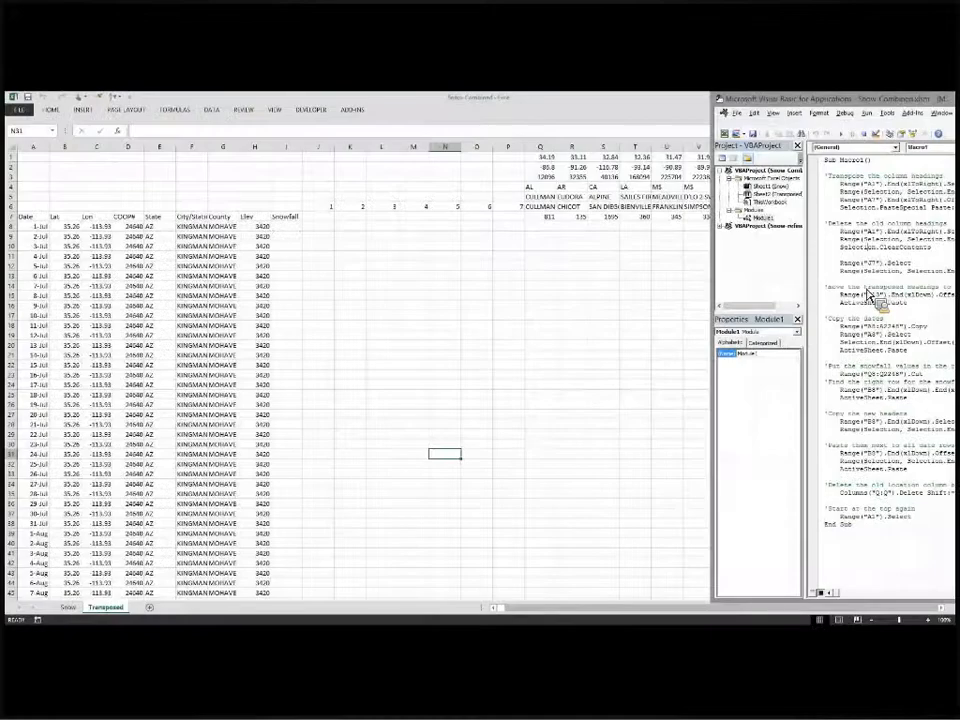
- Step through Macro1 to transpose the first station's column headings, clear the originals and move the transposed headings below the existing rows
{"action": "key", "text": "F8"}
{"action": "key", "text": "F8"}
{"action": "key", "text": "F8"}
{"action": "key", "text": "F8"}
{"action": "key", "text": "F8"}
{"action": "key", "text": "F8"}
{"action": "key", "text": "F8"}
{"action": "key", "text": "F8"}
{"action": "key", "text": "F8"}
{"action": "key", "text": "F8"}
{"action": "key", "text": "F8"}
{"action": "key", "text": "F8"}
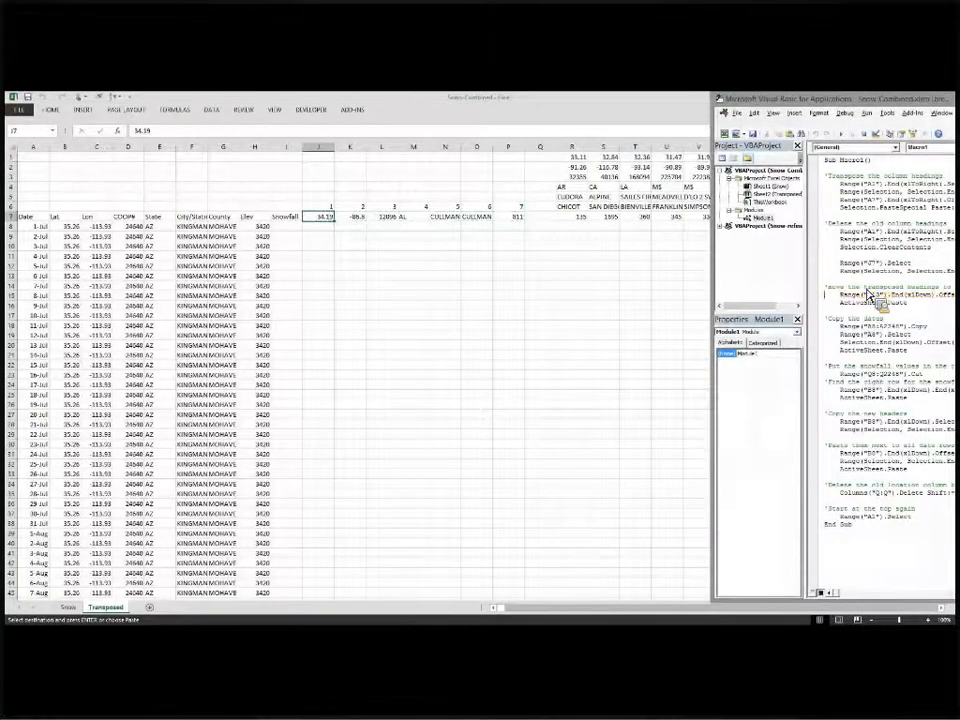
{"action": "key", "text": "F8"}
{"action": "key", "text": "F8"}
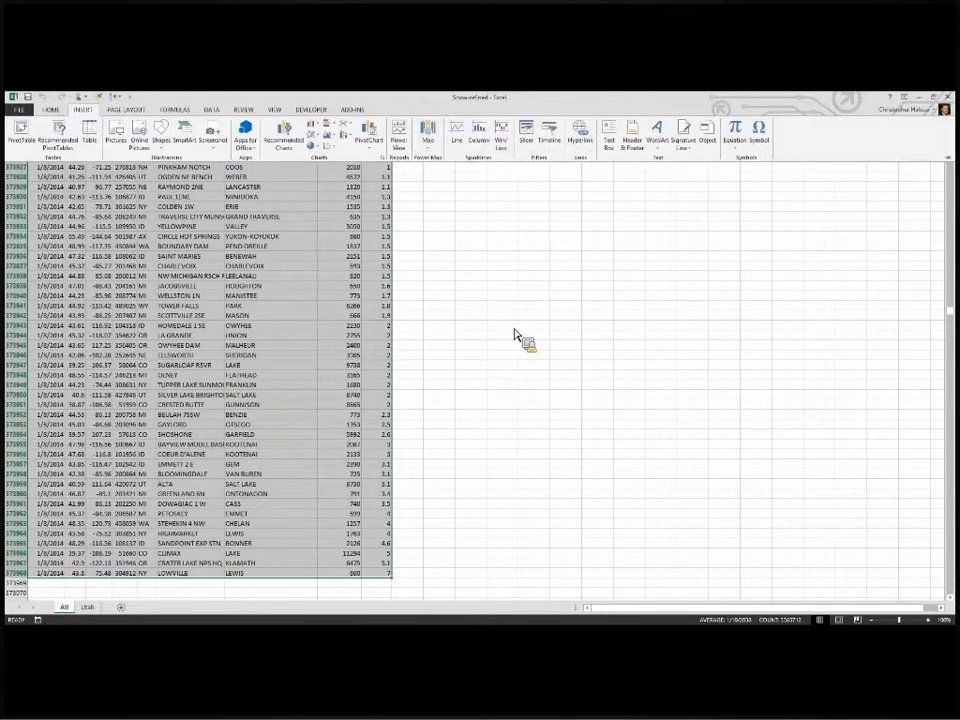
- Switch from the Snow-refined workbook to its Power Map tour window
{"action": "key", "text": "alt+Tab"}
{"action": "key", "text": "alt+Tab"}
{"action": "key", "text": "alt+Tab"}
{"action": "key", "text": "alt+Tab"}
{"action": "key", "text": "alt+Tab"}
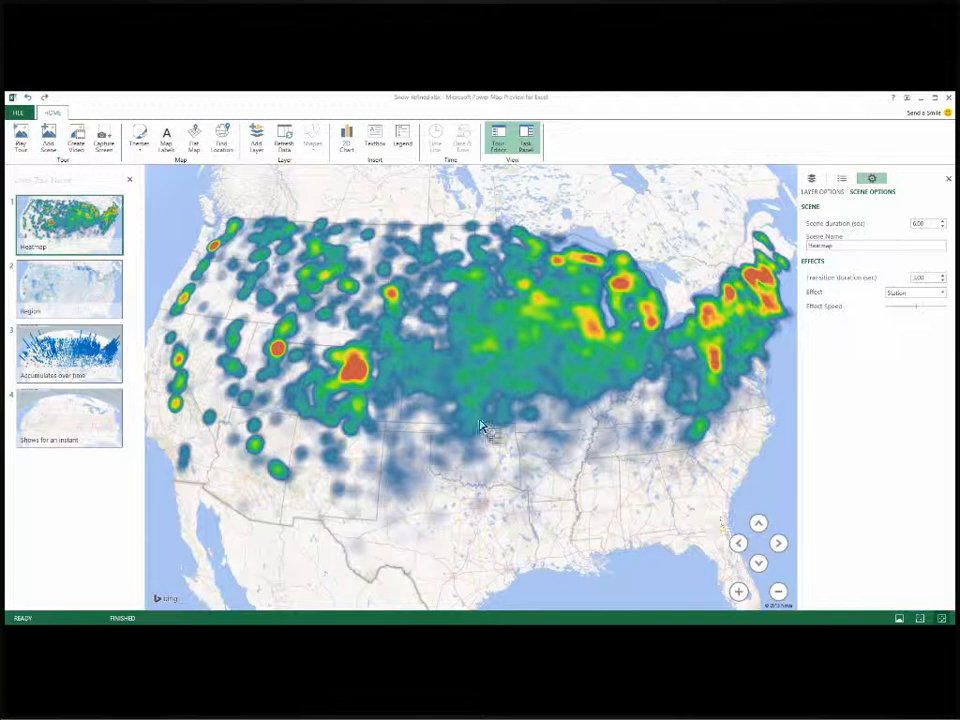
- Show the Region scene and inspect the total snowfall of the Salt Lake, Utah, and Jefferson, Colorado, counties
{"action": "left_click", "coordinate": [68, 285]}
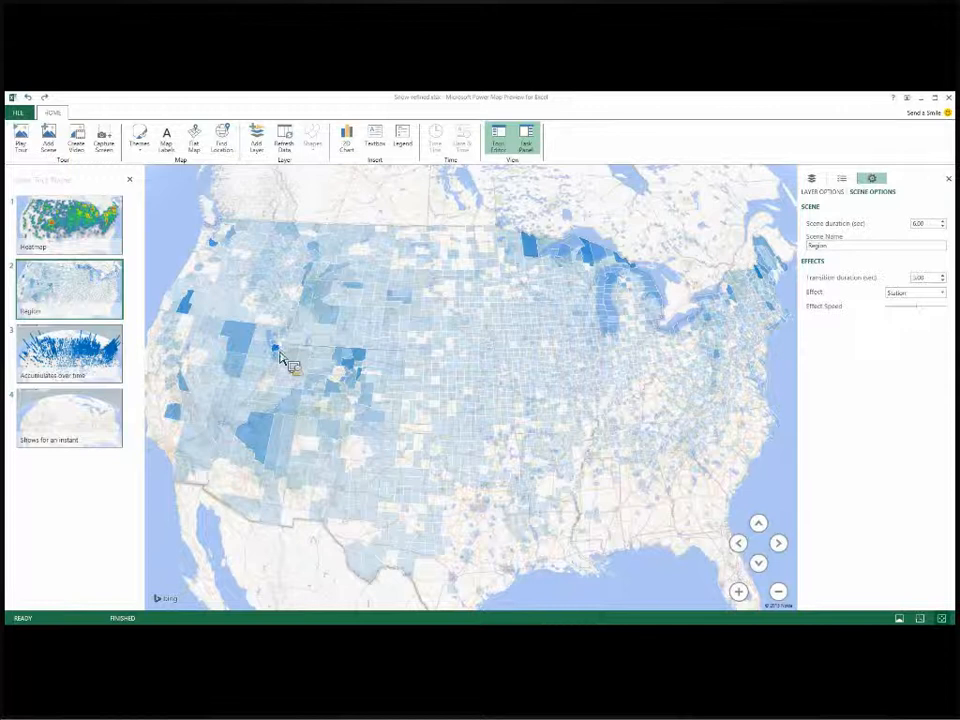
{"action": "mouse_move", "coordinate": [281, 358]}
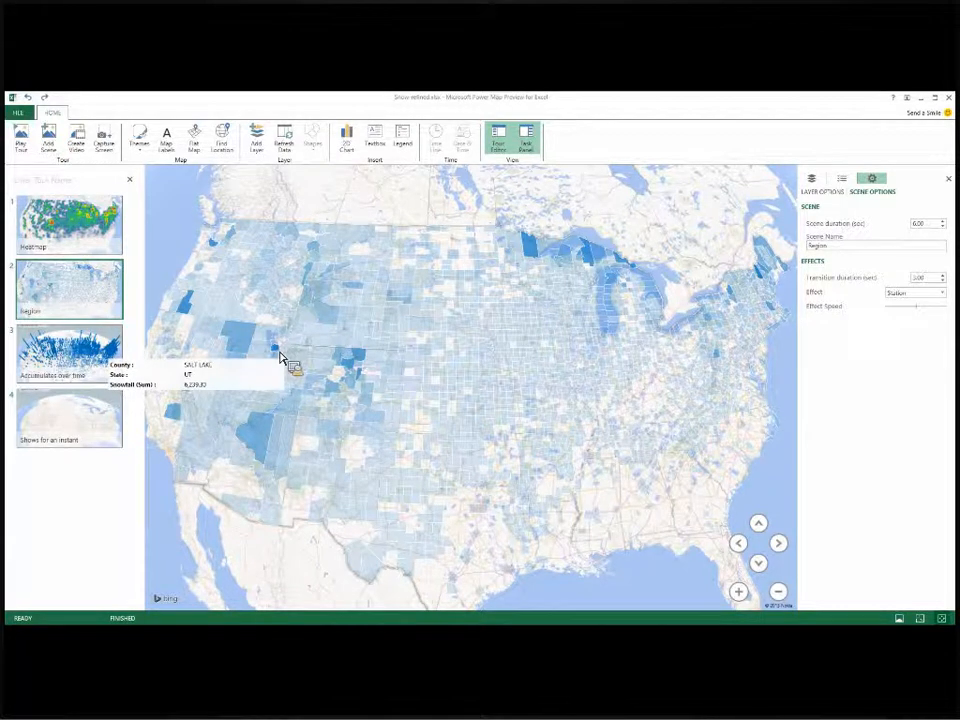
{"action": "mouse_move", "coordinate": [358, 370]}
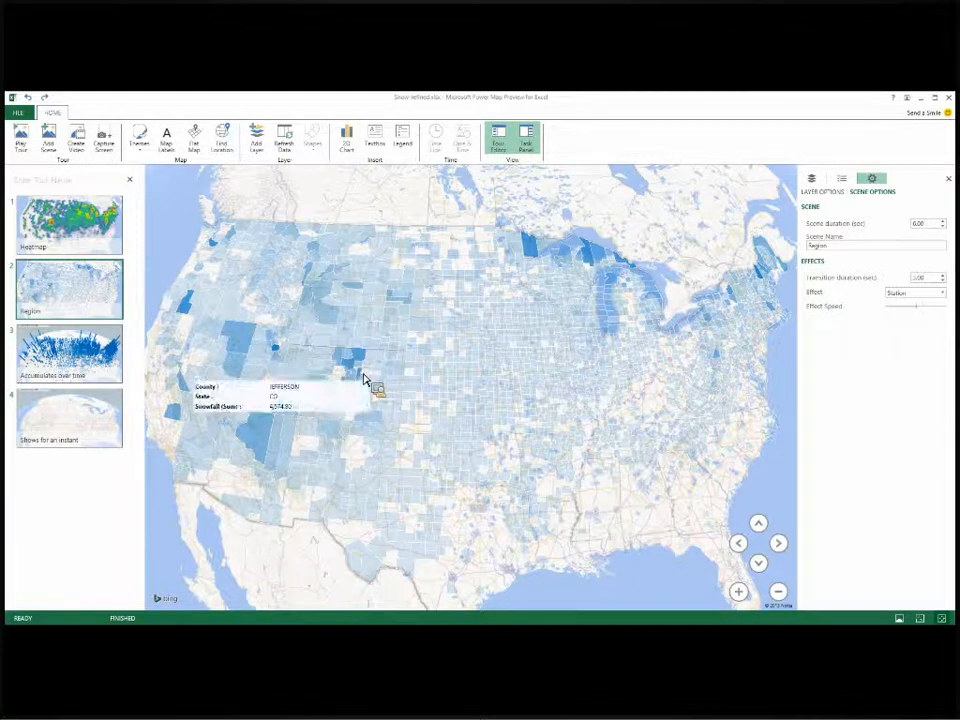
{"action": "mouse_move", "coordinate": [218, 250]}
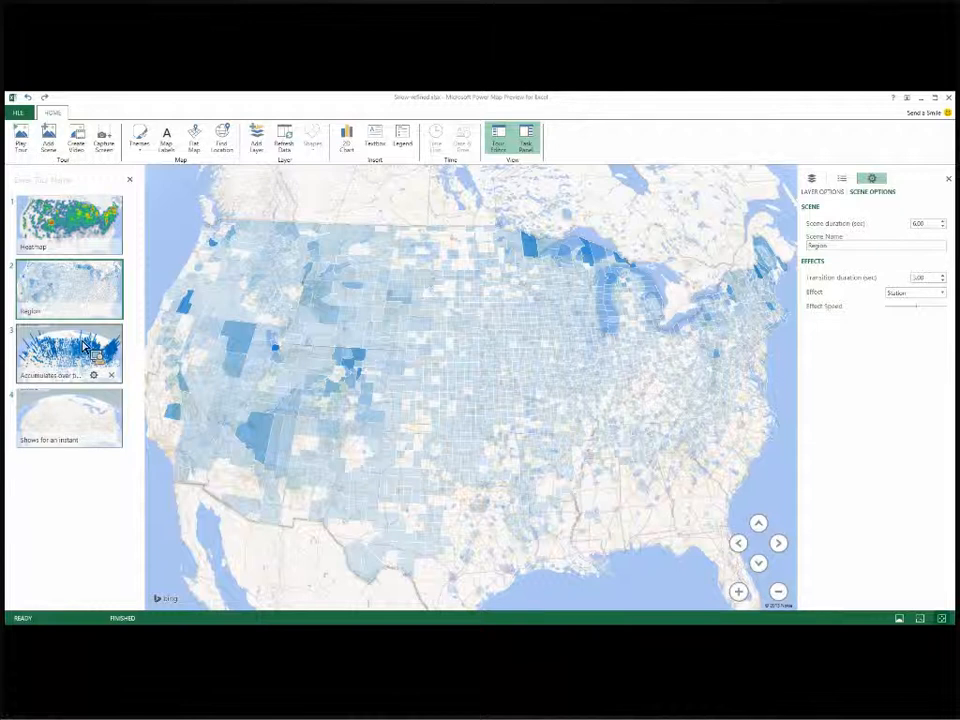
- Play the timeline of the Accumulates over time scene and inspect the snowfall columns of individual western counties
{"action": "left_click", "coordinate": [75, 355]}
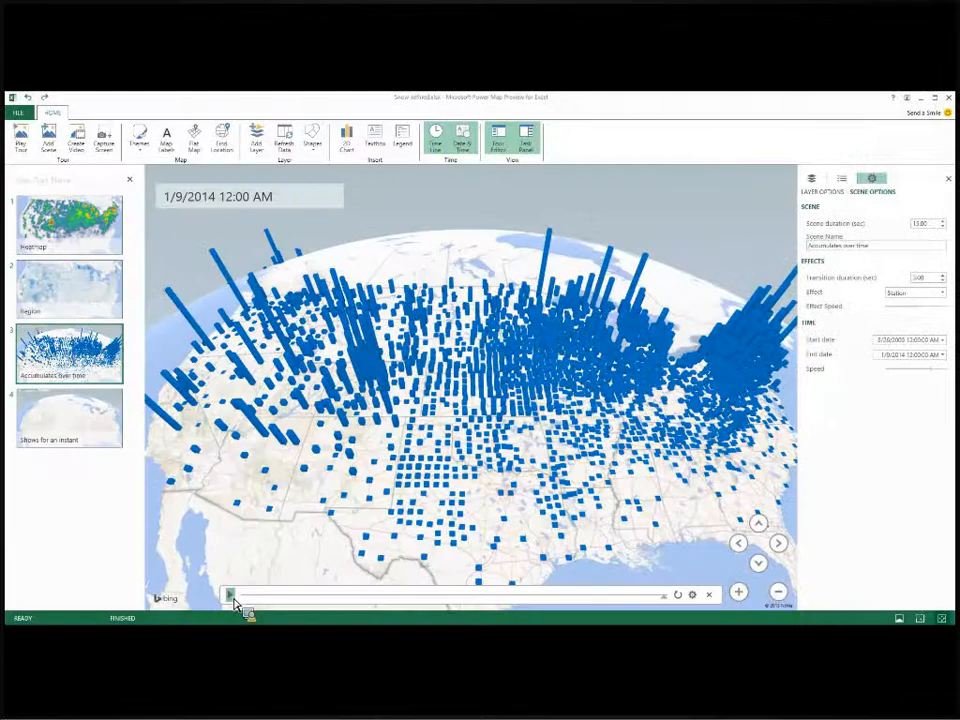
{"action": "left_click", "coordinate": [231, 596]}
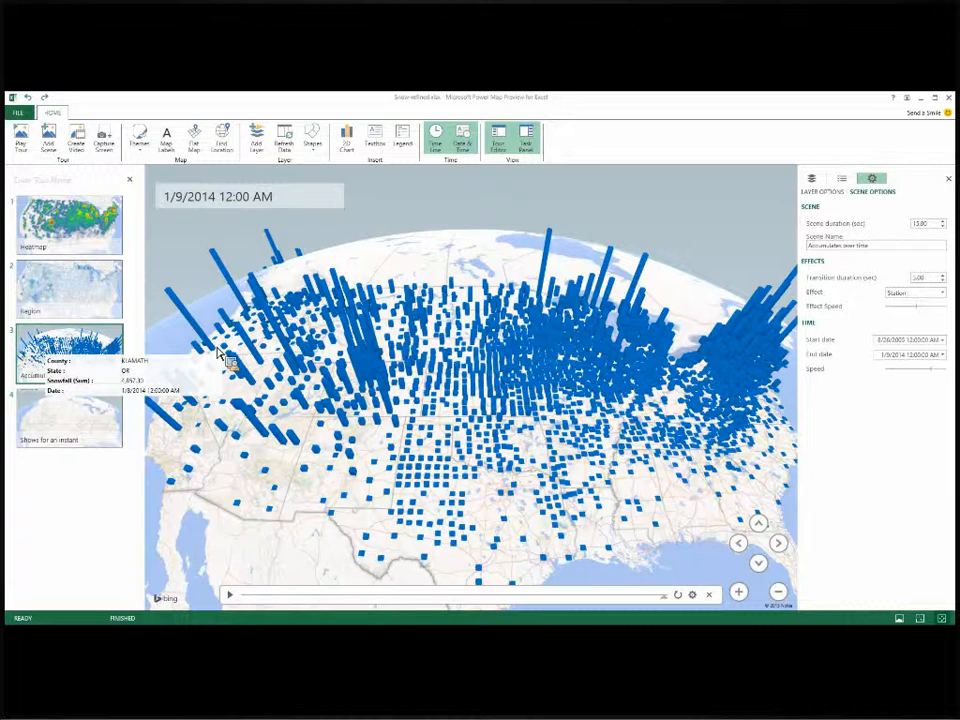
{"action": "mouse_move", "coordinate": [241, 305]}
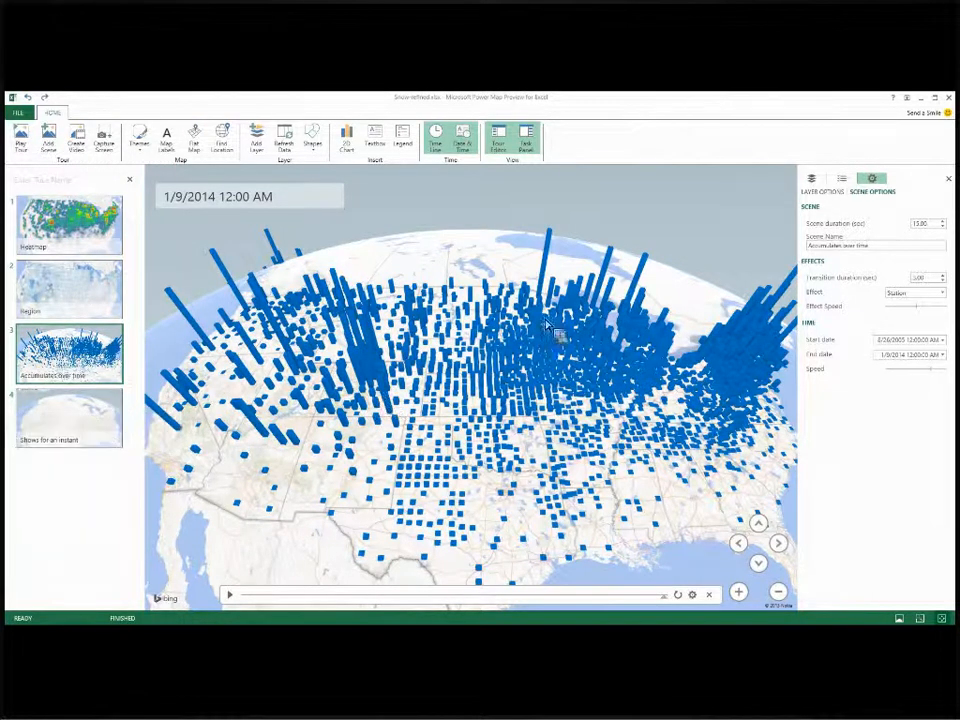
{"action": "mouse_move", "coordinate": [147, 423]}
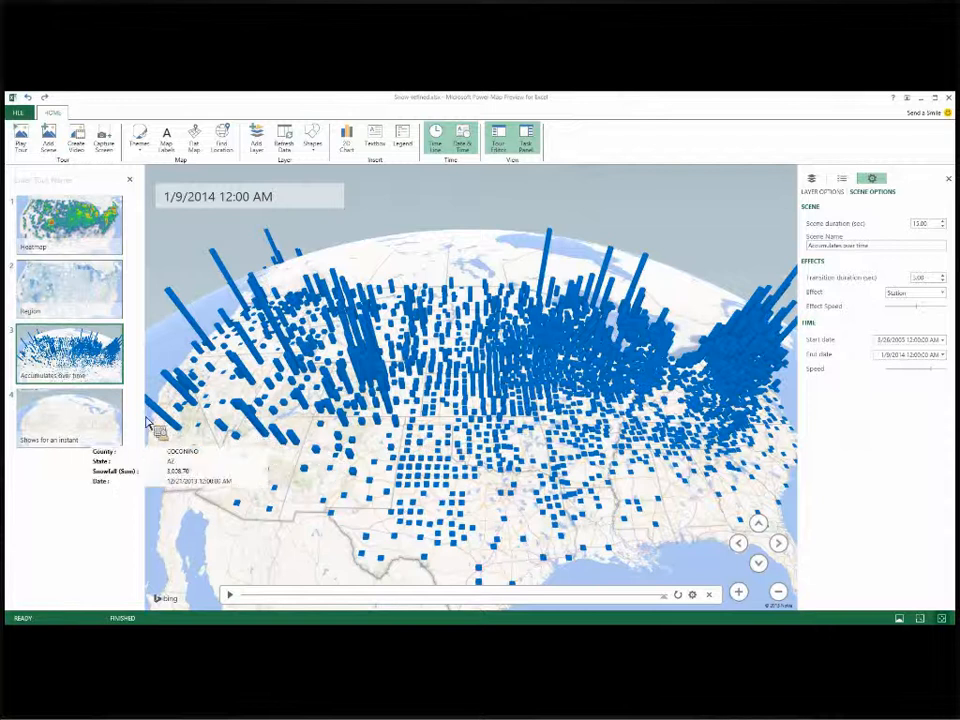
- Play the timeline of the Shows for an instant scene, and switch back to the Snow-refined workbook in Excel
{"action": "left_click", "coordinate": [94, 422]}
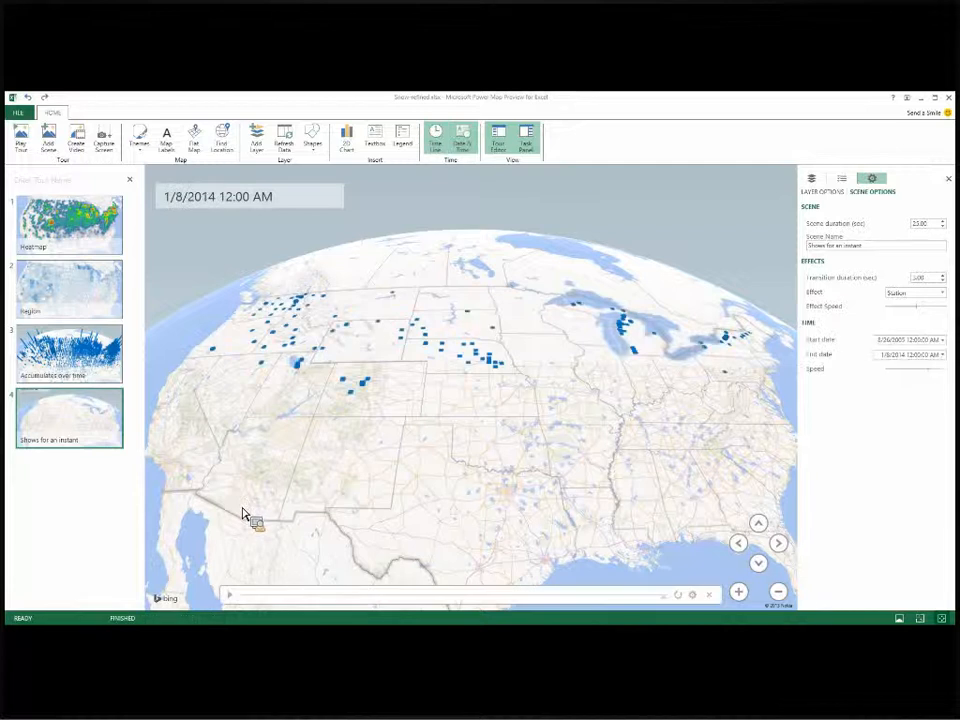
{"action": "left_click", "coordinate": [237, 598]}
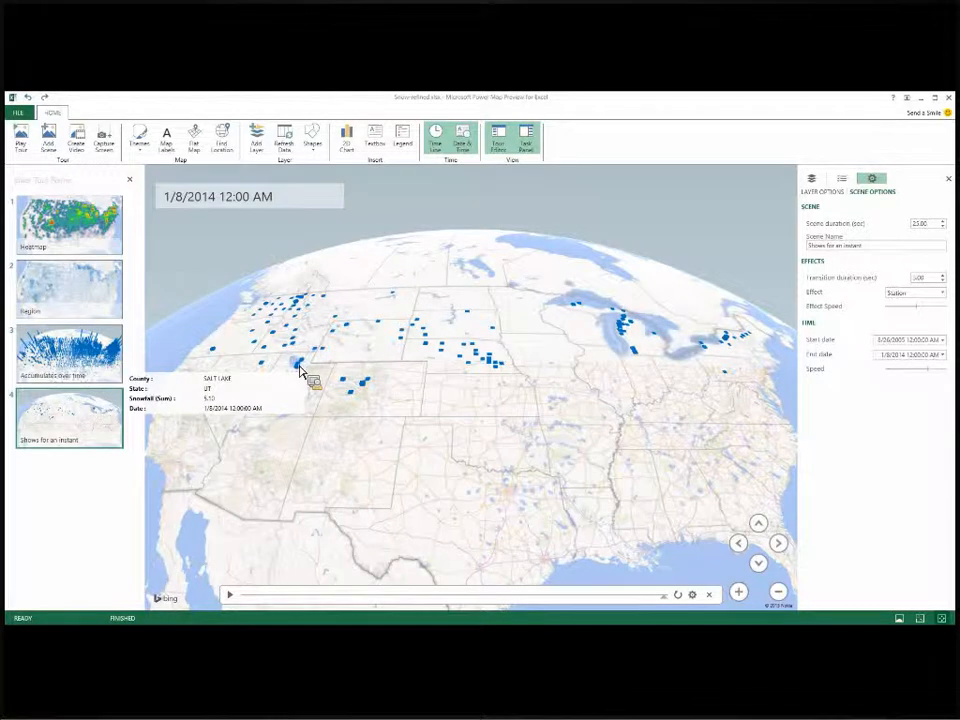
{"action": "key", "text": "alt+Tab"}
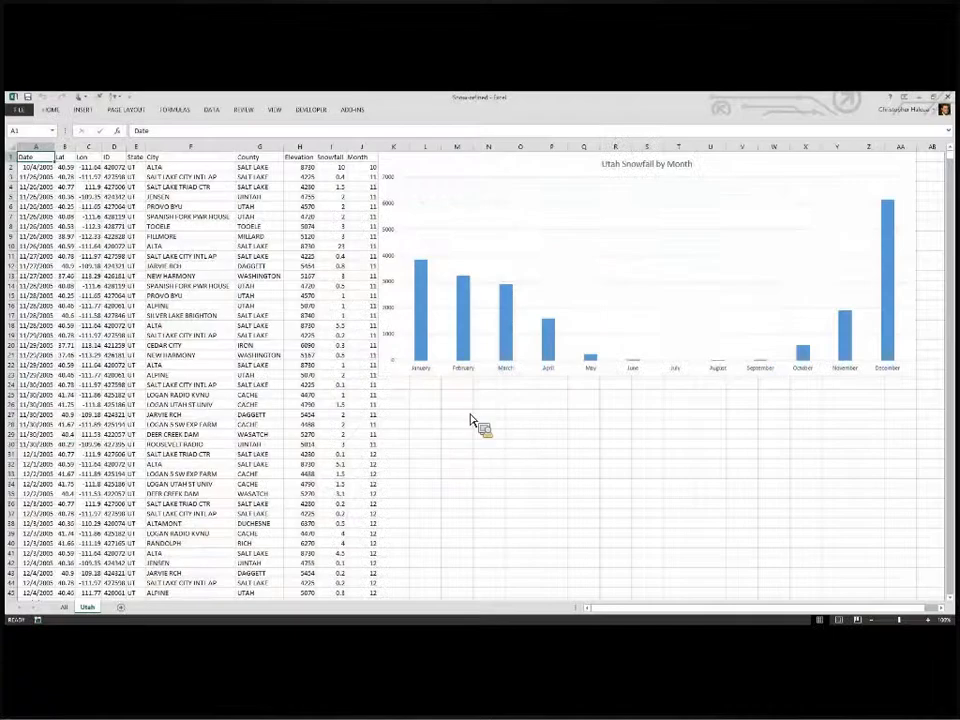